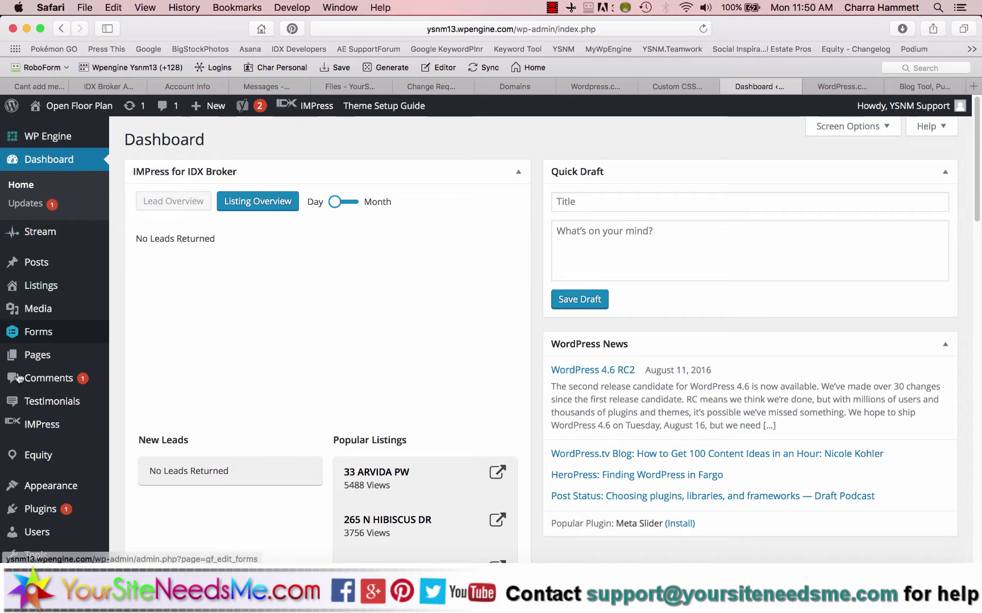
Install the Jetpack by WordPress.com 4.1.1 plugin from the Add Plugins page.
{"action": "scroll", "coordinate": [45, 375], "scroll_direction": "down", "scroll_amount": 3}
{"action": "mouse_move", "coordinate": [50, 388]}
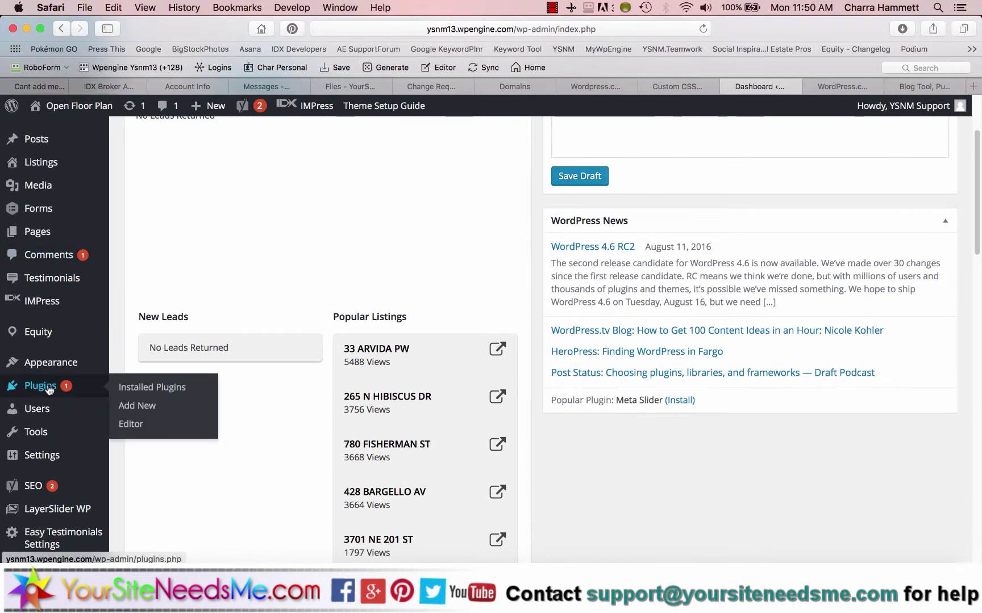
{"action": "left_click", "coordinate": [137, 405]}
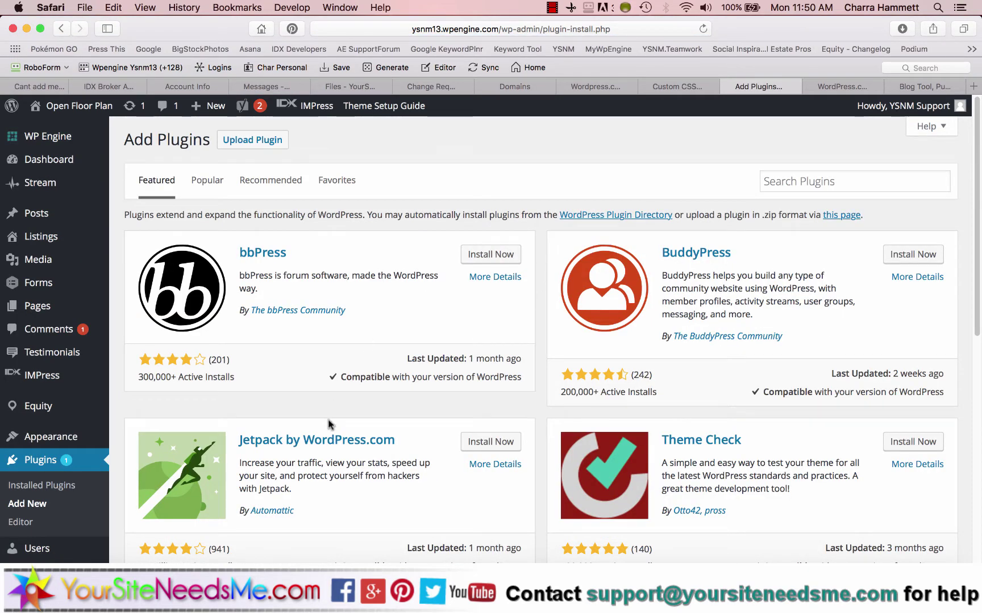
{"action": "scroll", "coordinate": [331, 426], "scroll_direction": "down", "scroll_amount": 3}
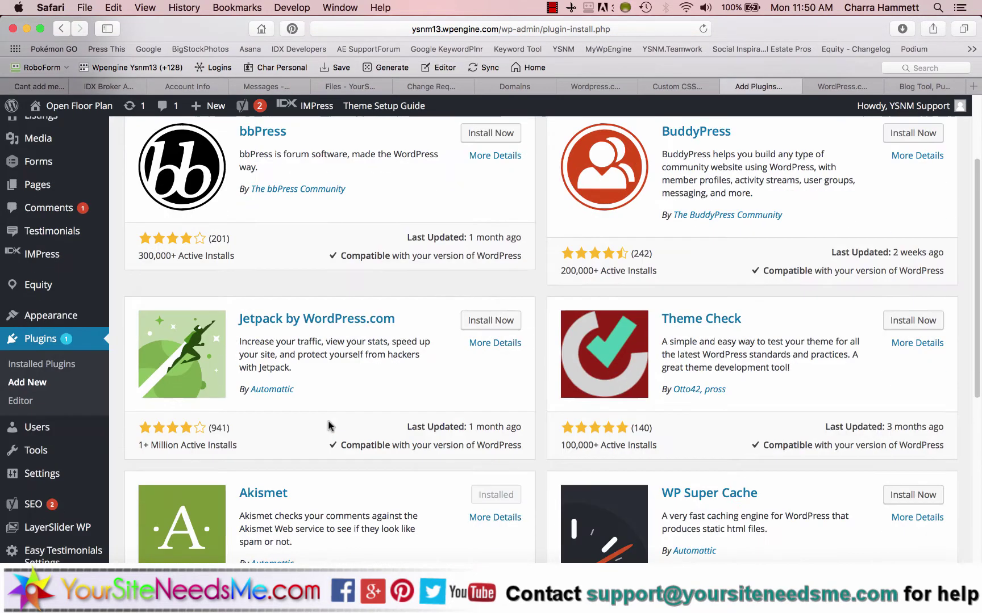
{"action": "left_click", "coordinate": [491, 320]}
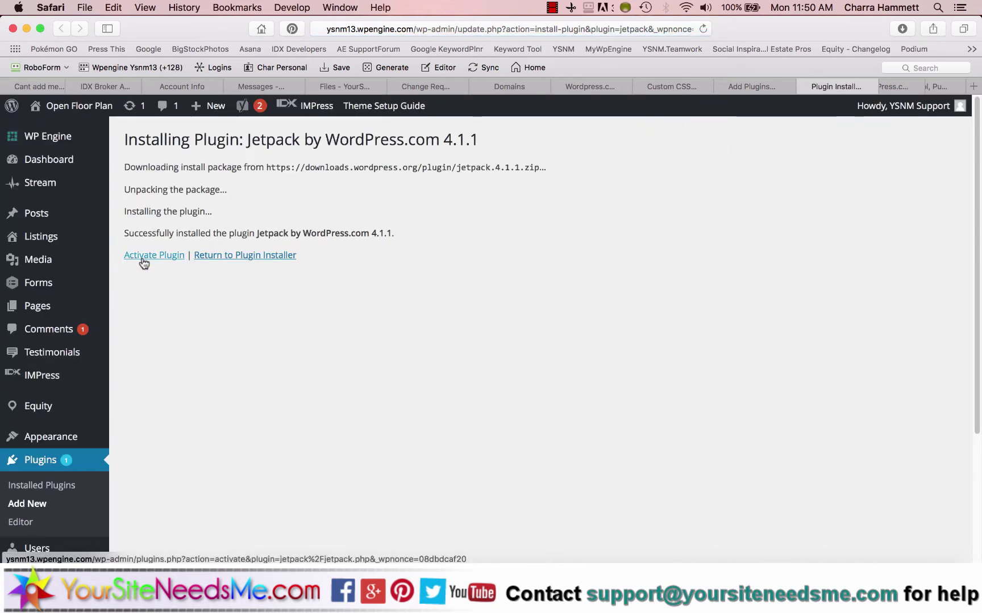
Activate Jetpack and bring up its Please Connect Jetpack admin page.
{"action": "left_click", "coordinate": [143, 260]}
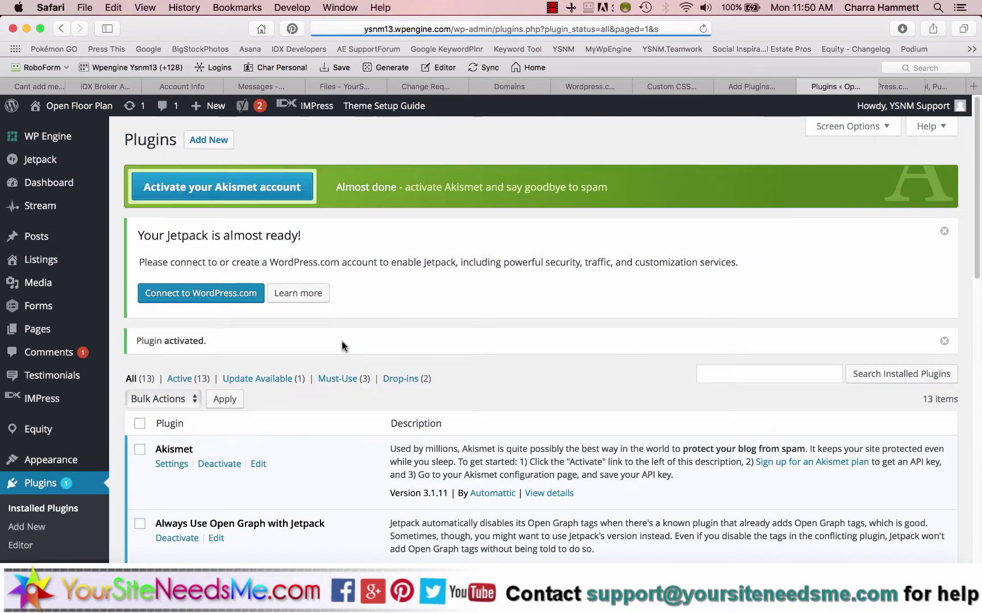
{"action": "mouse_move", "coordinate": [71, 165]}
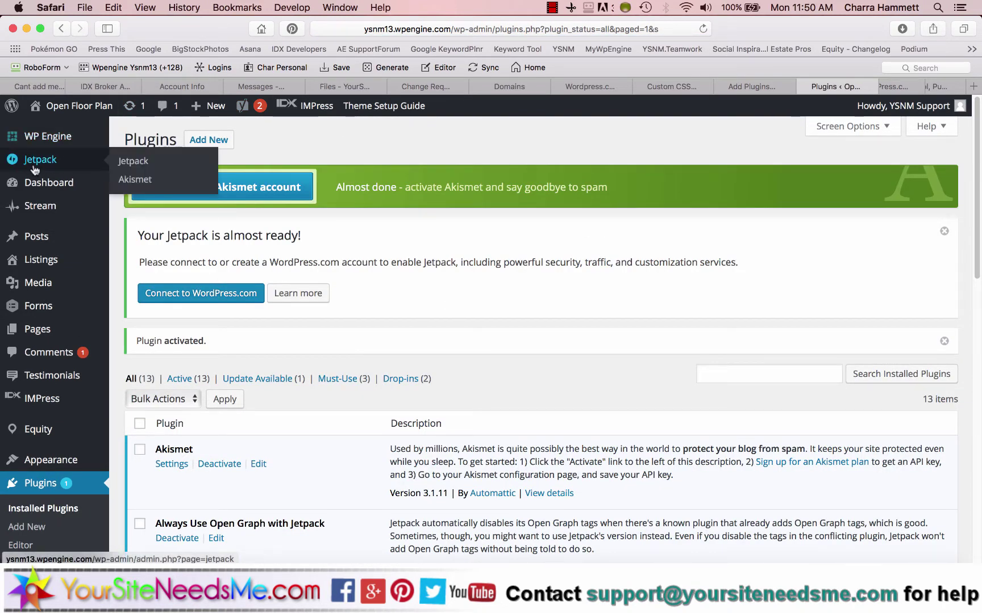
{"action": "left_click", "coordinate": [49, 162]}
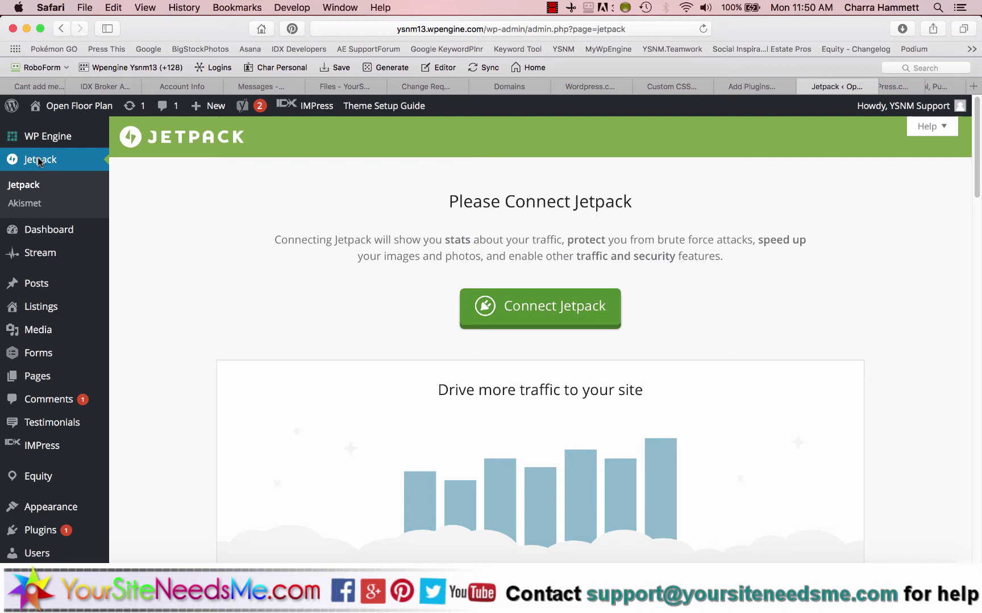
{"action": "scroll", "coordinate": [267, 341], "scroll_direction": "down", "scroll_amount": 2}
{"action": "scroll", "coordinate": [269, 342], "scroll_direction": "down", "scroll_amount": 10}
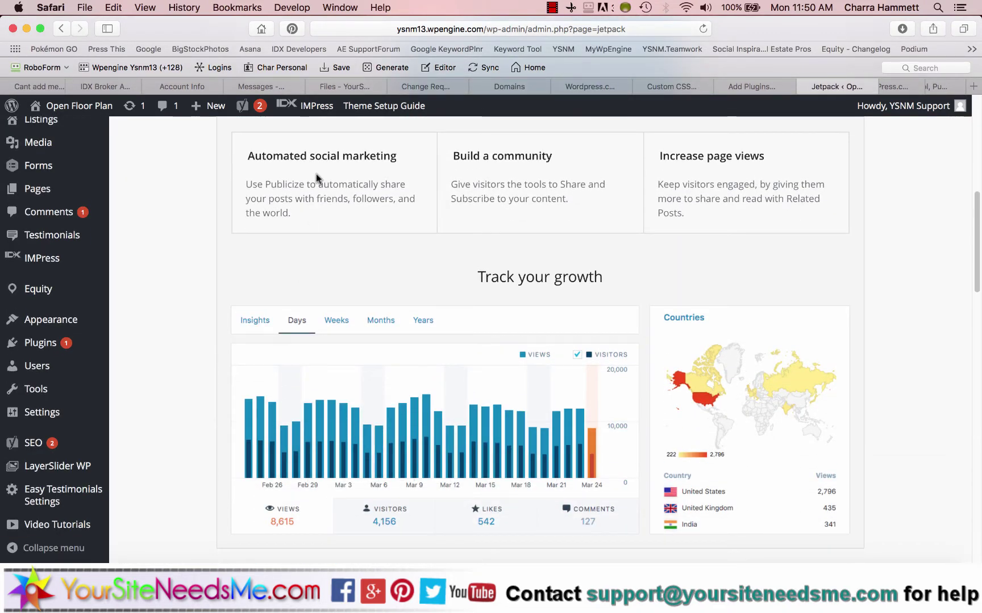
{"action": "scroll", "coordinate": [761, 193], "scroll_direction": "down", "scroll_amount": 1}
{"action": "scroll", "coordinate": [770, 195], "scroll_direction": "down", "scroll_amount": 3}
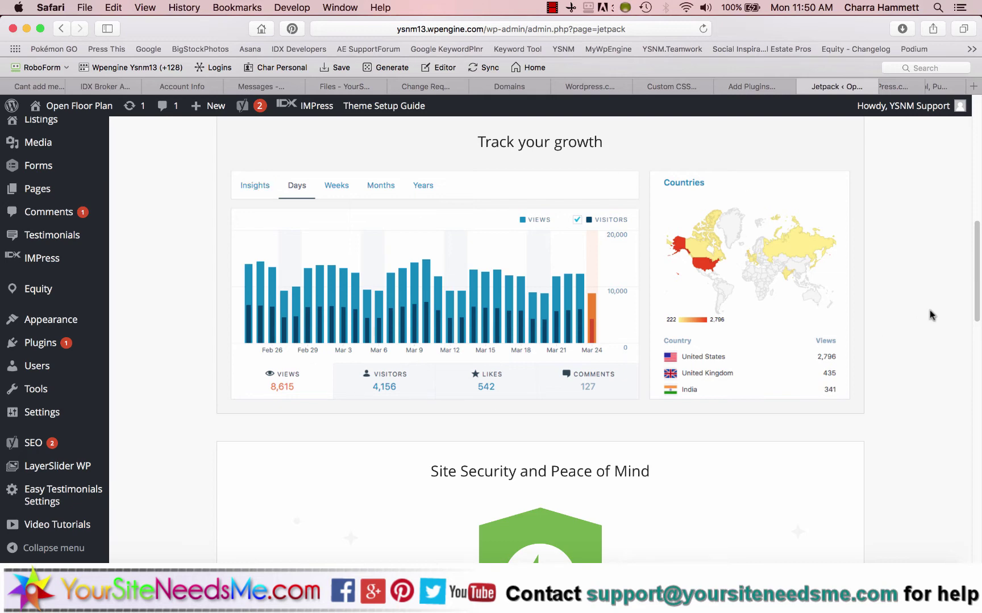
{"action": "scroll", "coordinate": [892, 315], "scroll_direction": "down", "scroll_amount": 7}
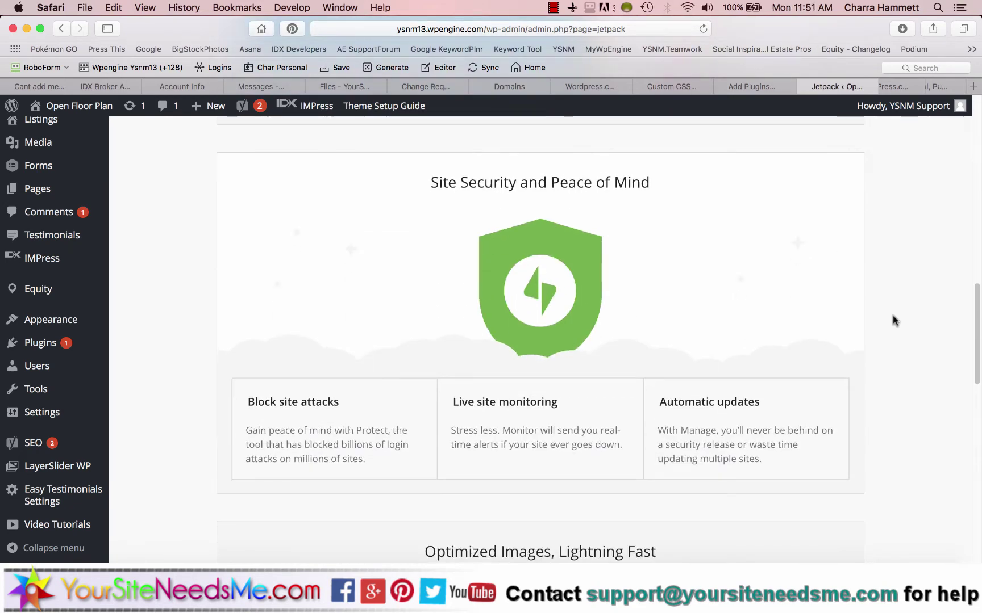
{"action": "scroll", "coordinate": [745, 308], "scroll_direction": "down", "scroll_amount": 8}
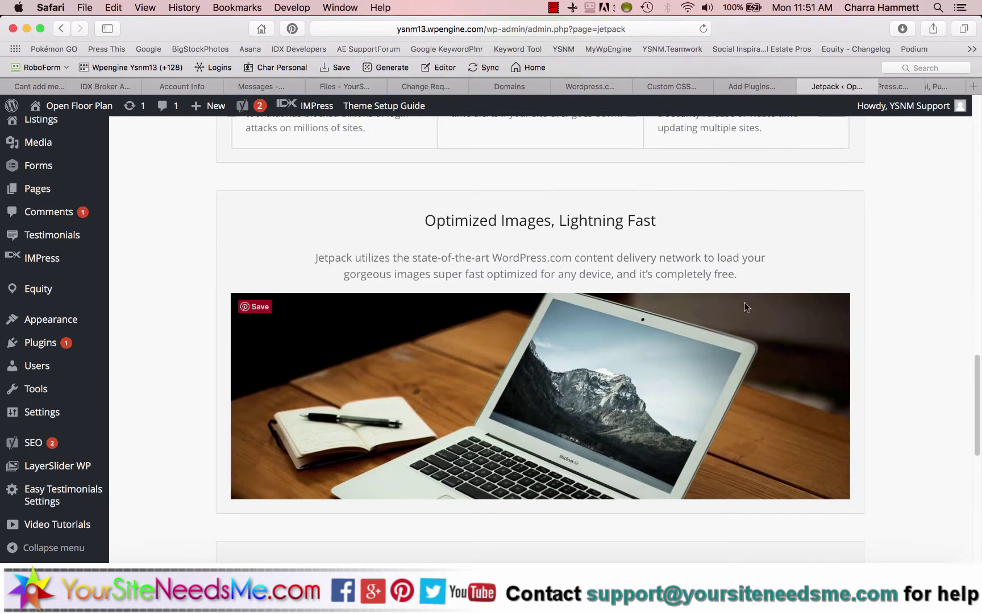
{"action": "scroll", "coordinate": [780, 427], "scroll_direction": "down", "scroll_amount": 15}
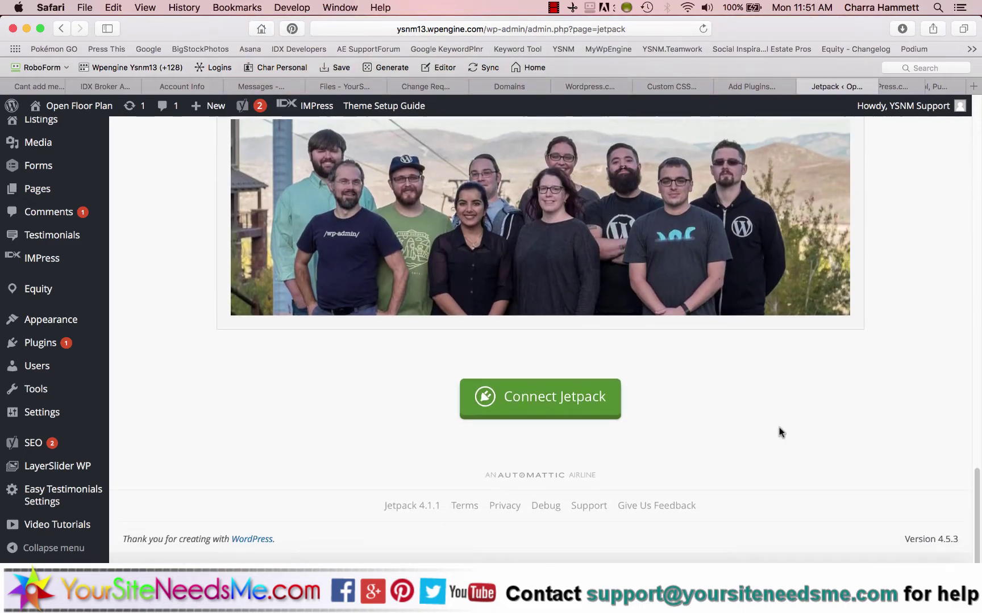
{"action": "scroll", "coordinate": [780, 427], "scroll_direction": "up", "scroll_amount": 20}
{"action": "scroll", "coordinate": [779, 427], "scroll_direction": "up", "scroll_amount": 5}
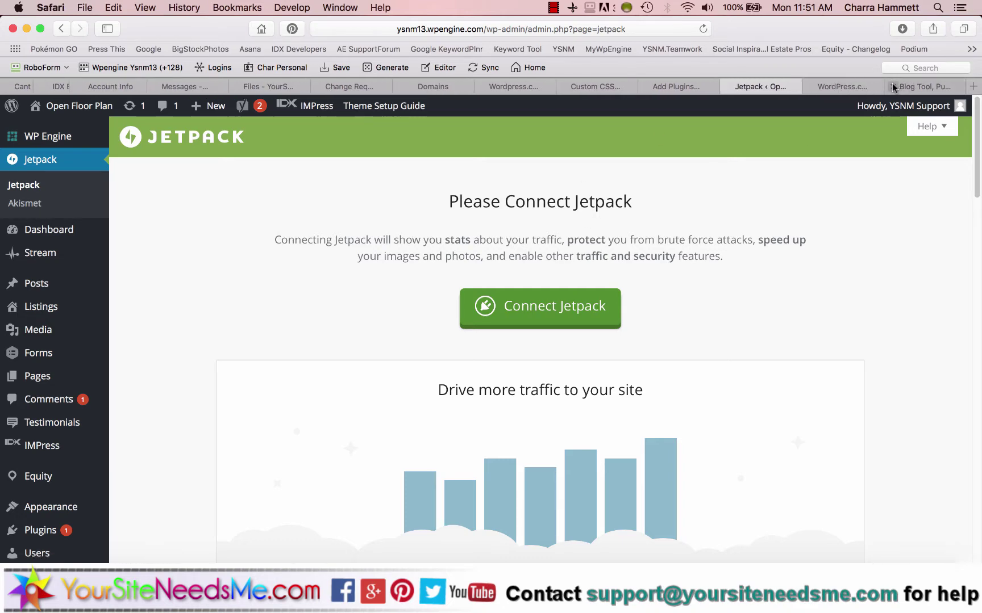
Switch to the tab with WordPress.com's 'Create an unforgettable website' homepage.
{"action": "left_click", "coordinate": [846, 88]}
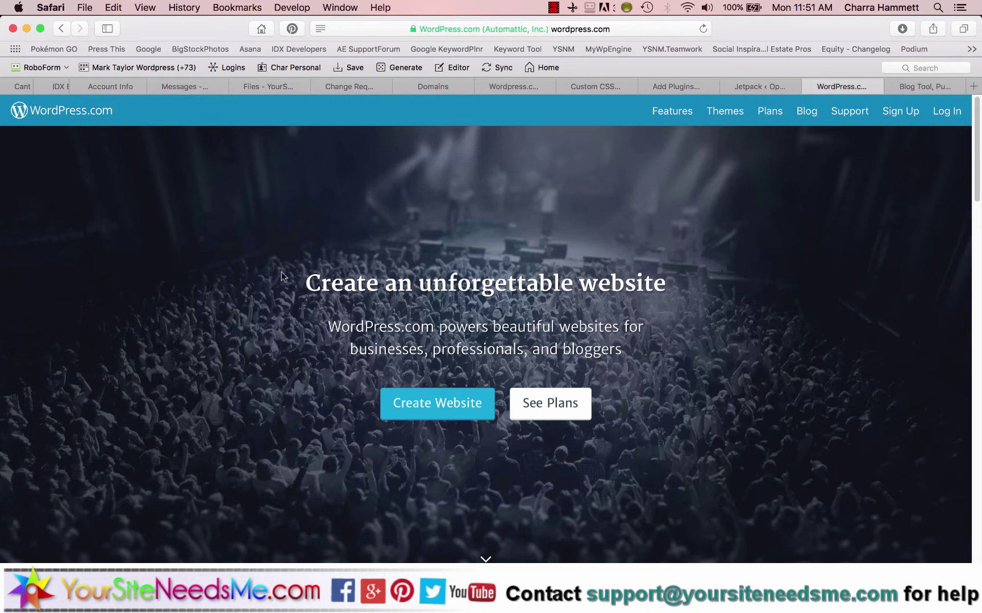
Switch to the WordPress.org tab offering the Download WordPress 4.5.3 option.
{"action": "left_click", "coordinate": [918, 86]}
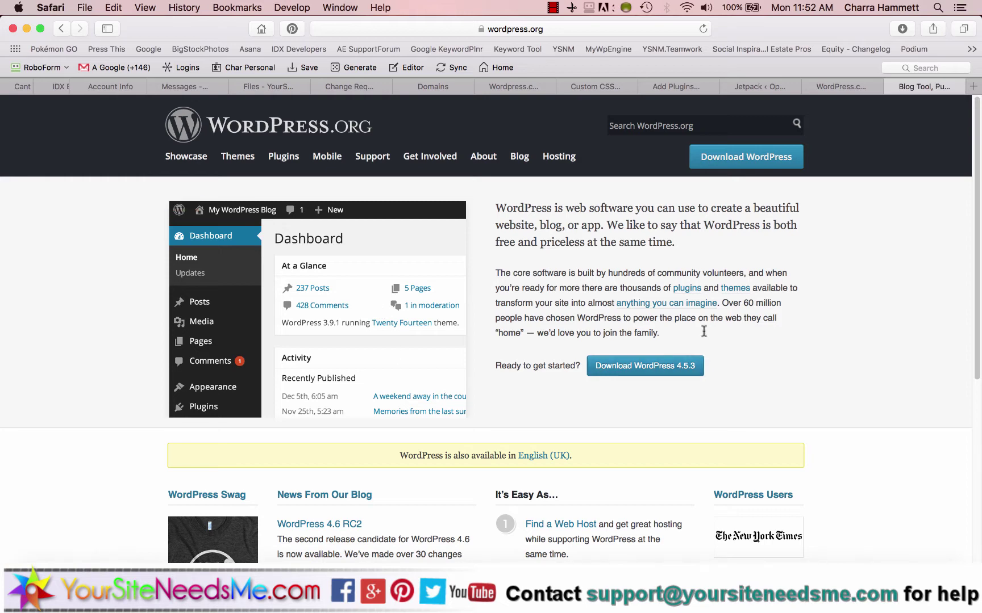
Flip twice between the Jetpack connect page and WordPress.com, ending on WordPress.com.
{"action": "left_click", "coordinate": [760, 86]}
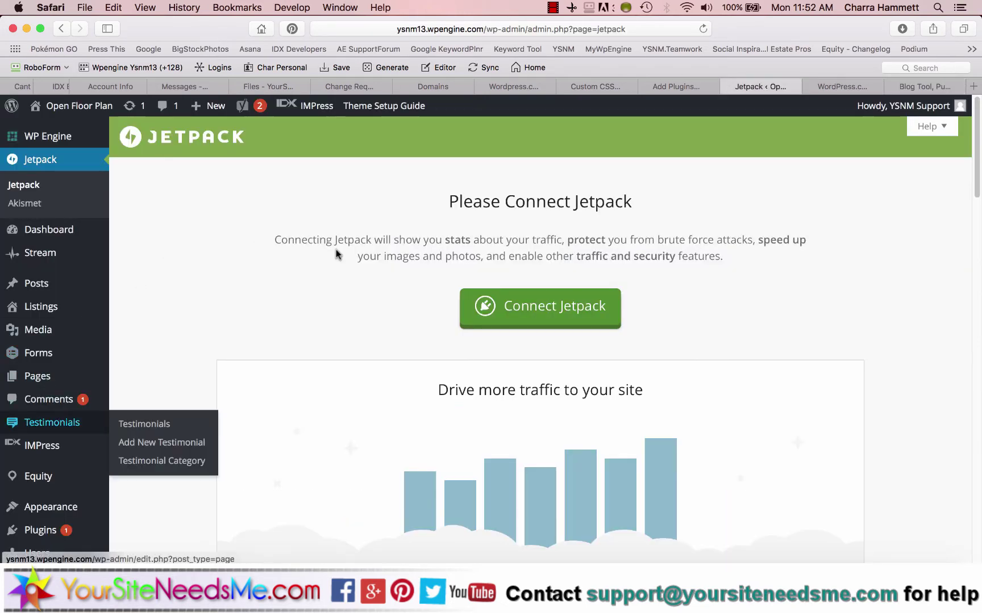
{"action": "left_click", "coordinate": [841, 87]}
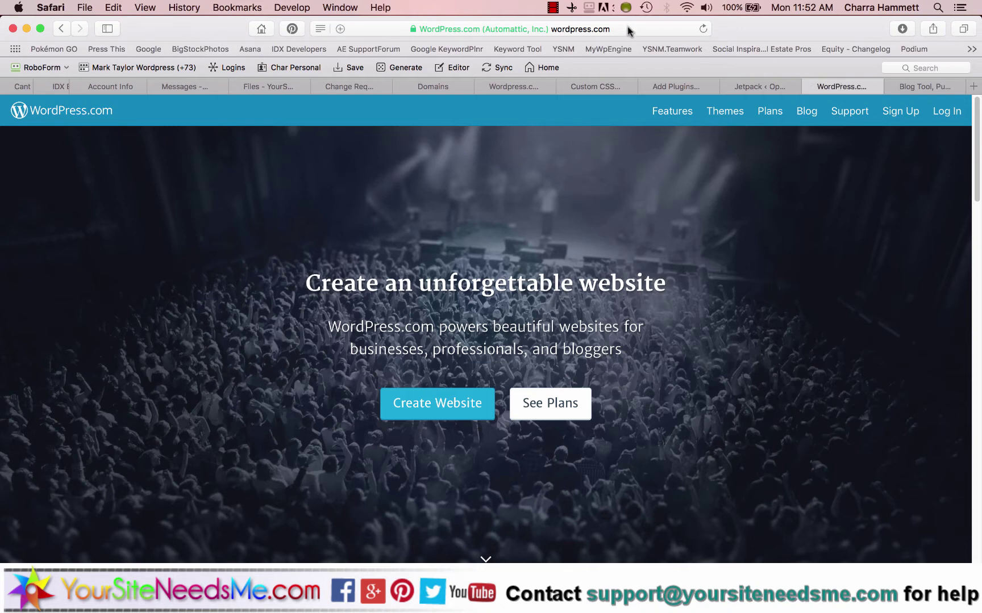
{"action": "left_click", "coordinate": [771, 90]}
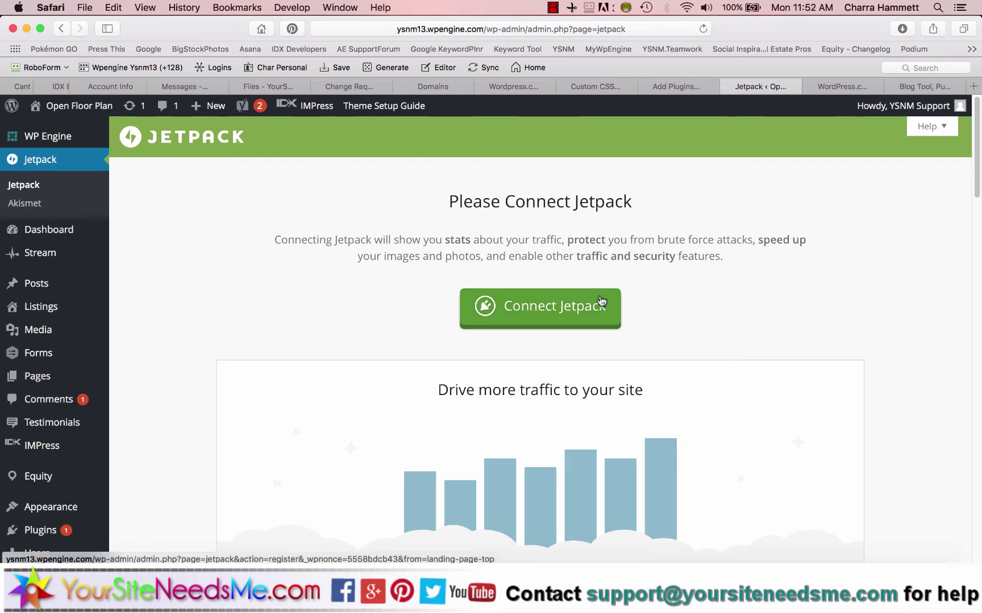
{"action": "left_click", "coordinate": [830, 88]}
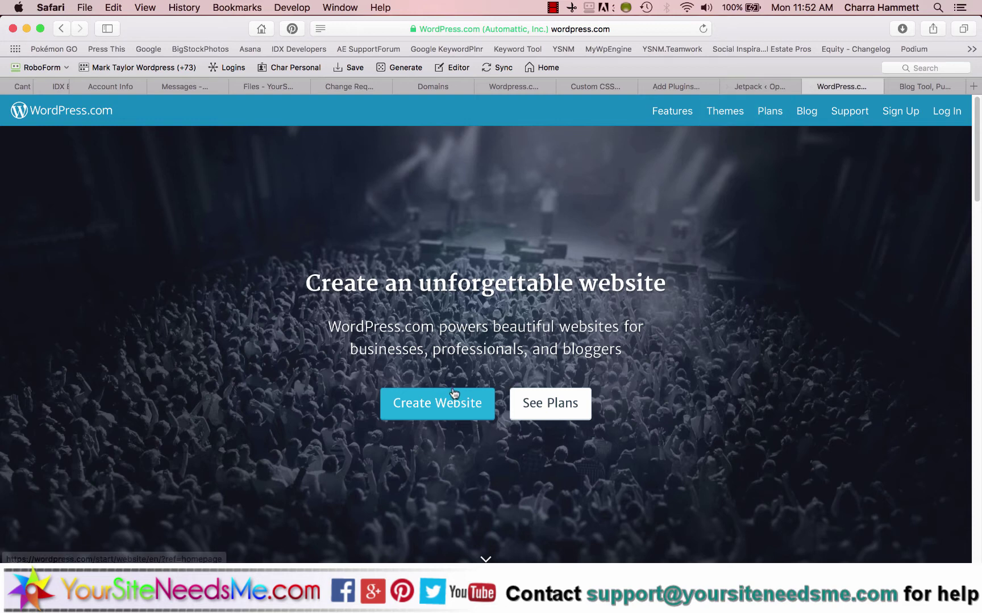
Start a new WordPress.com site with the Business & Services > Real Estate topic.
{"action": "left_click", "coordinate": [436, 402]}
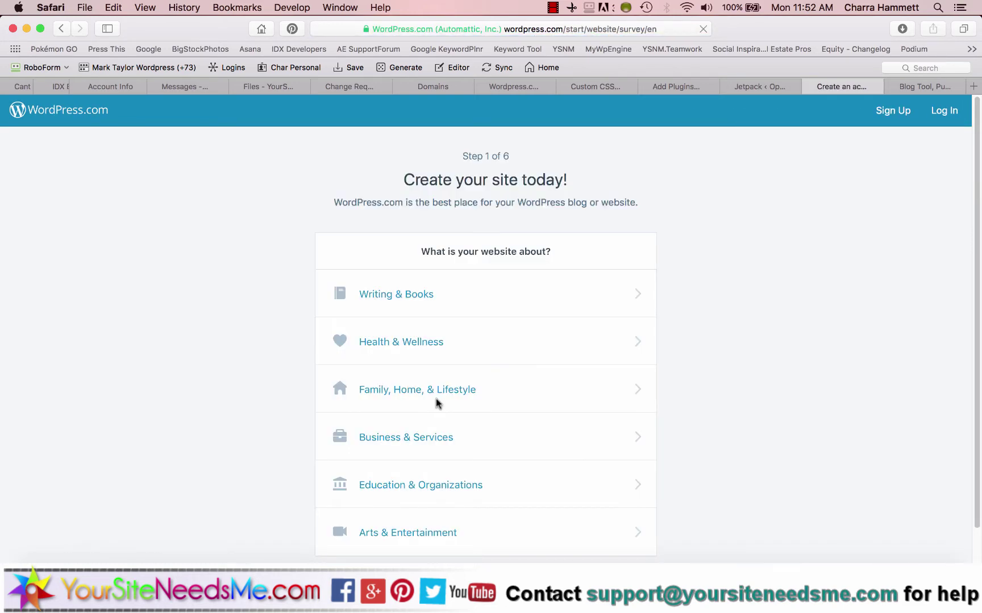
{"action": "scroll", "coordinate": [810, 285], "scroll_direction": "down", "scroll_amount": 1}
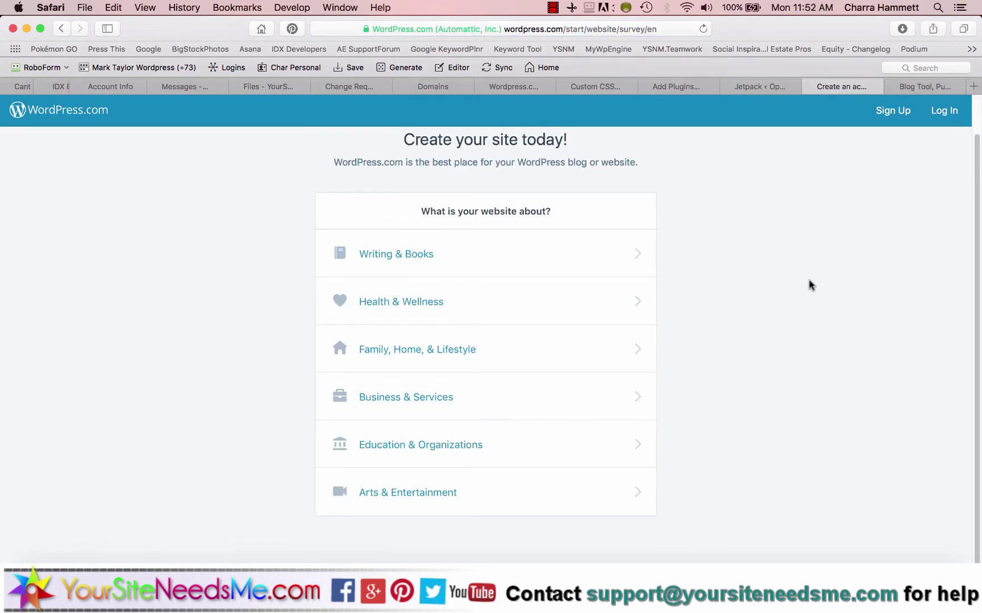
{"action": "left_click", "coordinate": [615, 397]}
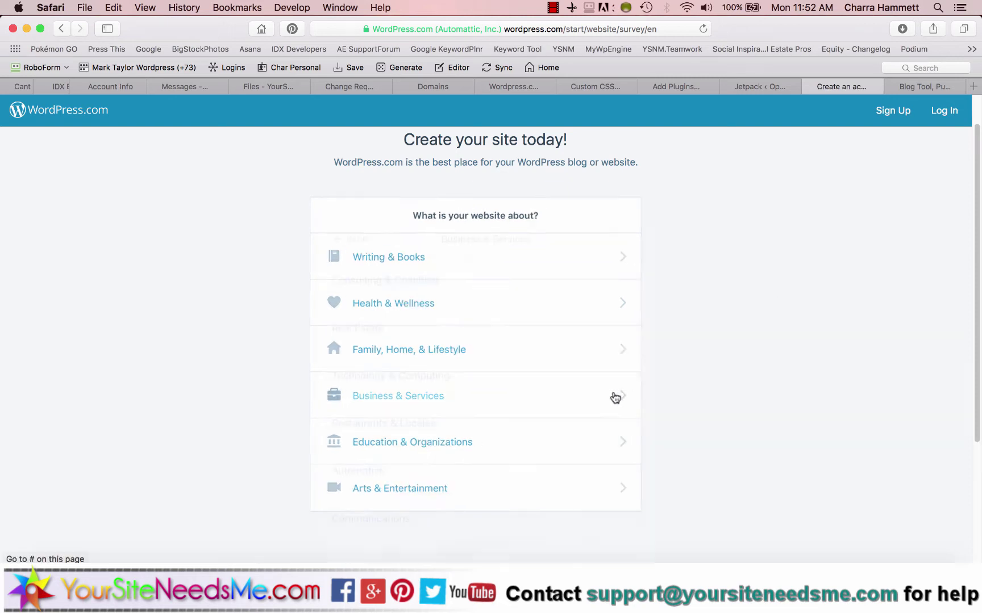
{"action": "left_click", "coordinate": [427, 288]}
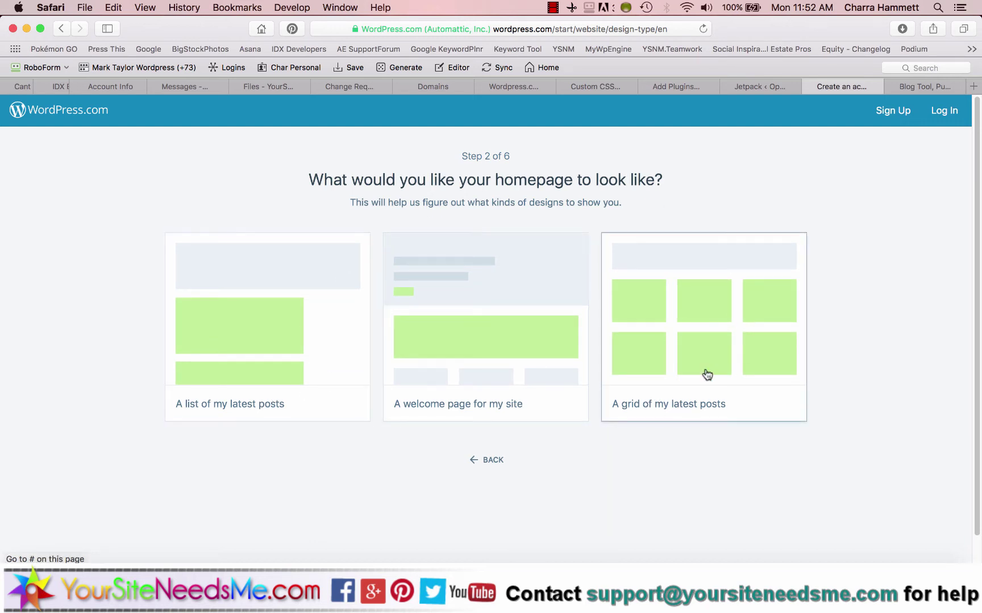
Choose a latest-posts homepage, skip the theme, and begin typing a domain search.
{"action": "left_click", "coordinate": [243, 344]}
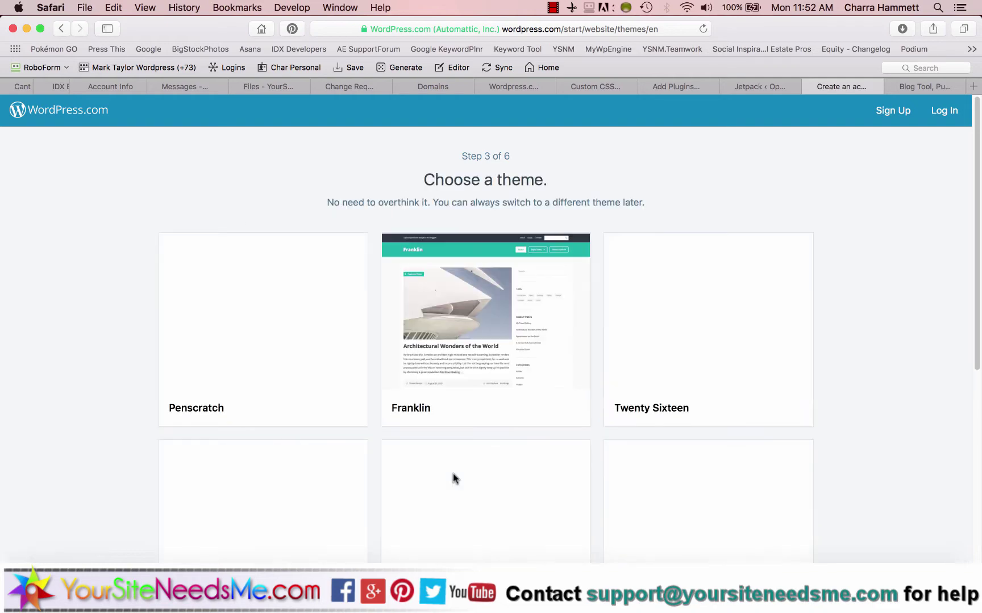
{"action": "scroll", "coordinate": [453, 477], "scroll_direction": "down", "scroll_amount": 6}
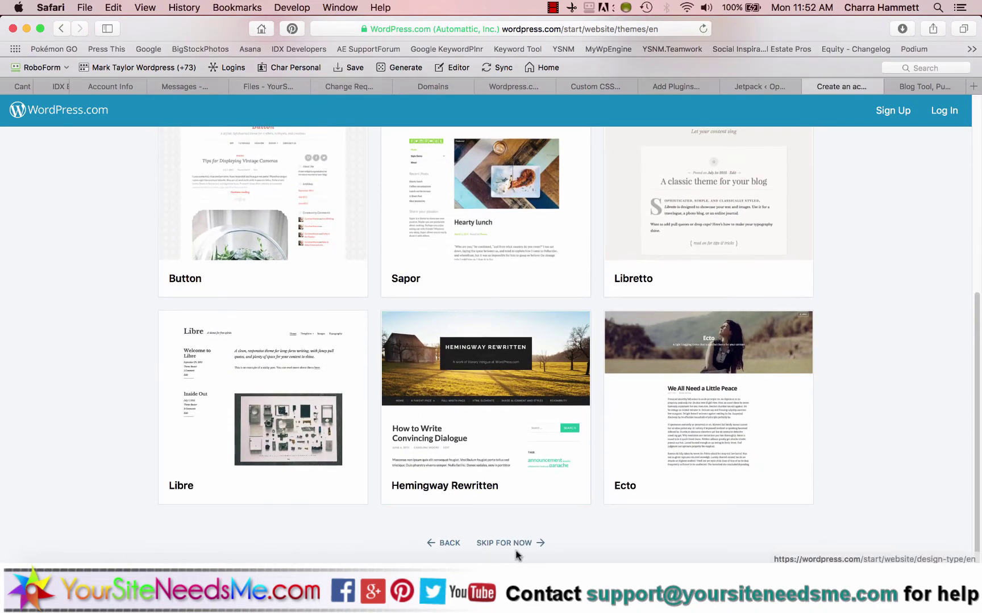
{"action": "left_click", "coordinate": [516, 544]}
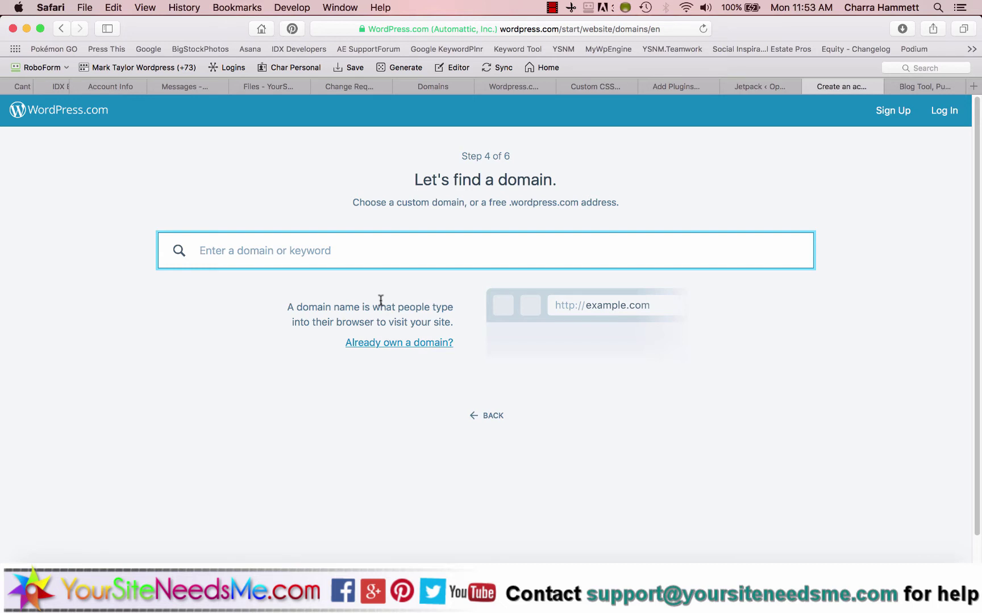
{"action": "type", "text": "your"}
{"action": "key", "text": "BackSpace"}
{"action": "key", "text": "BackSpace"}
{"action": "key", "text": "BackSpace"}
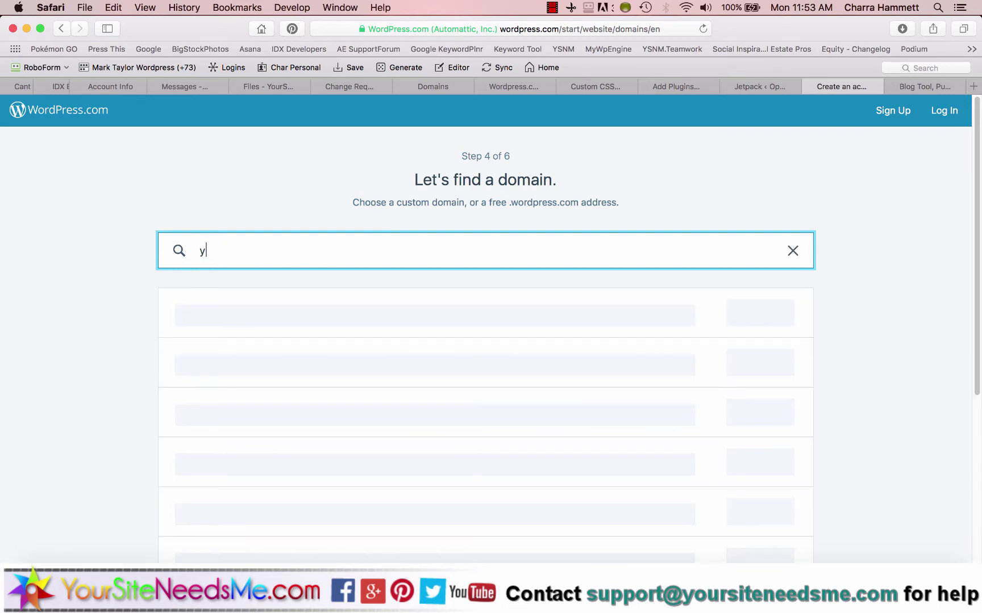
Search domains for 'ysnm' and look over the results.
{"action": "type", "text": "snm"}
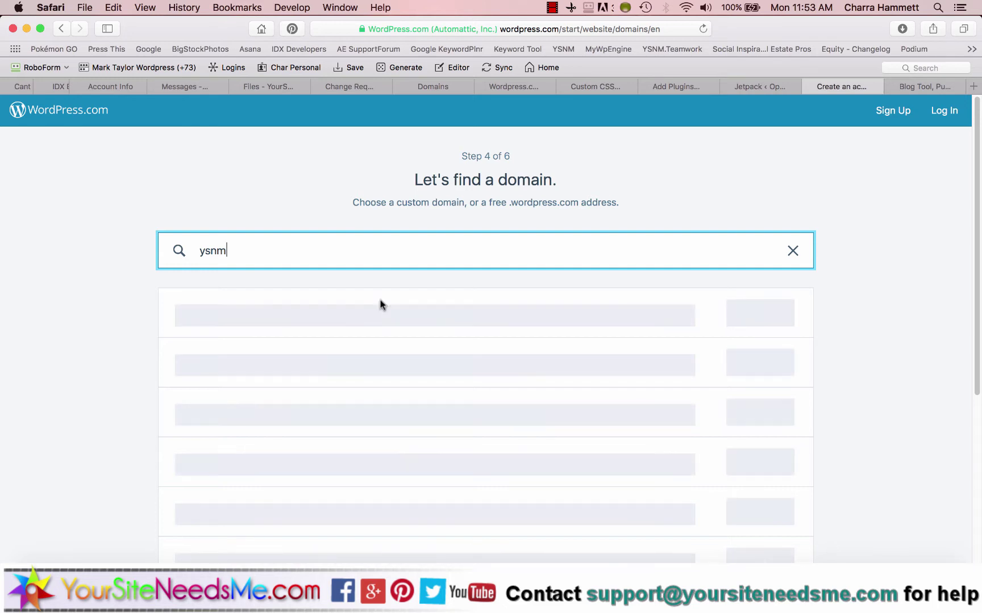
{"action": "key", "text": "Return"}
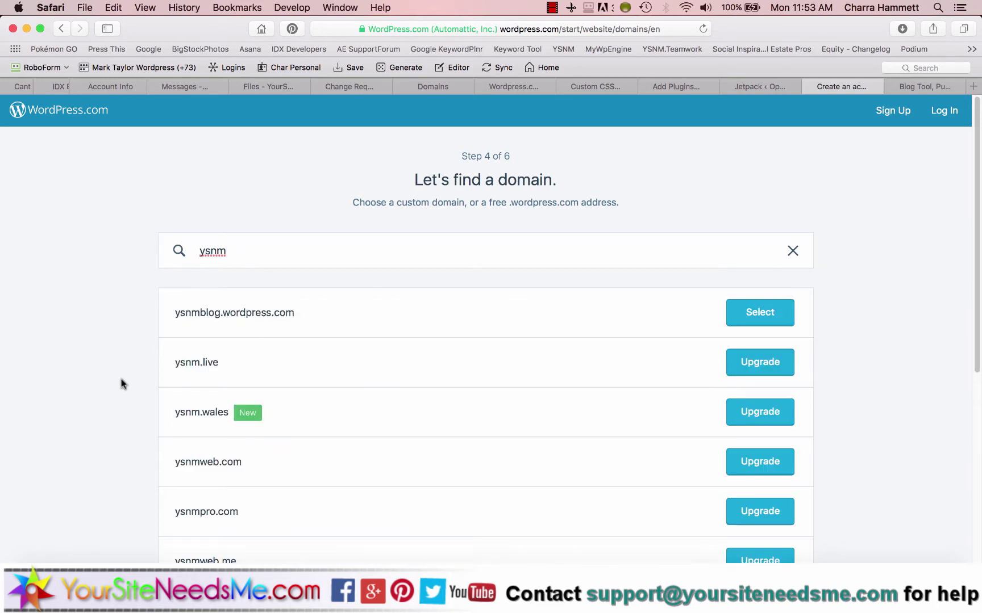
{"action": "scroll", "coordinate": [121, 379], "scroll_direction": "down", "scroll_amount": 3}
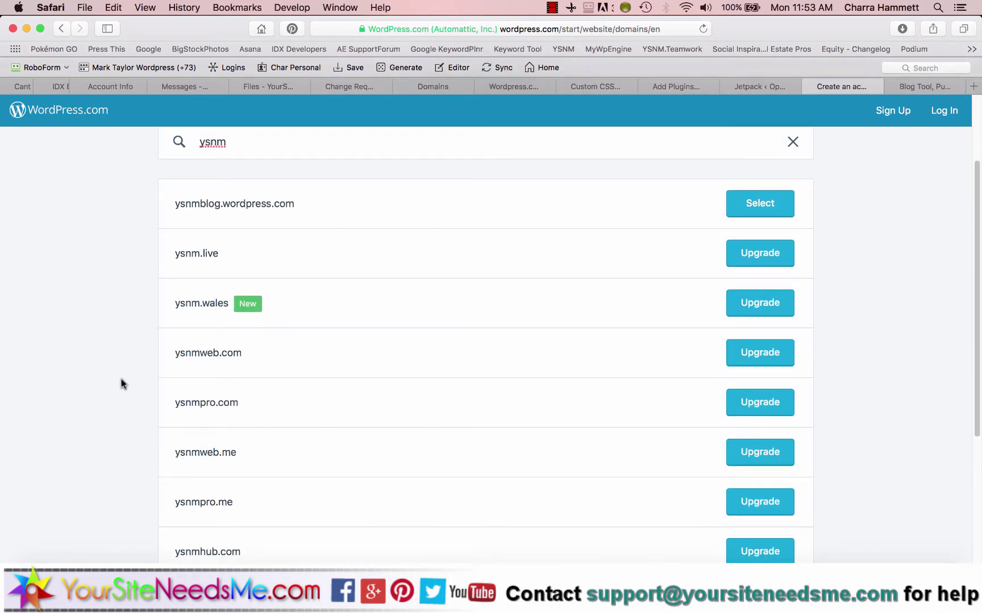
{"action": "scroll", "coordinate": [137, 358], "scroll_direction": "up", "scroll_amount": 3}
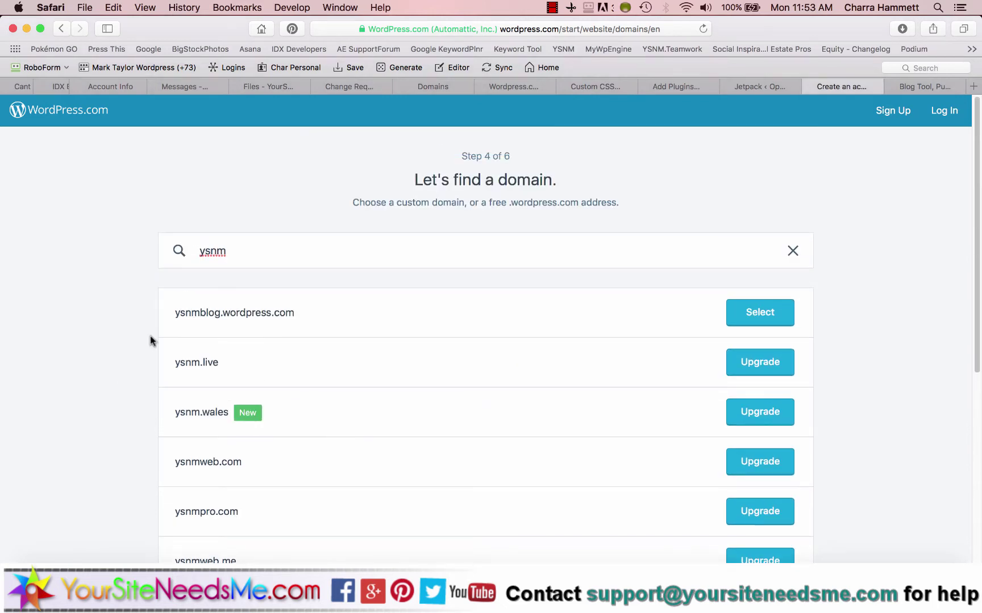
Search for 'realestatewebsites' and choose the free realestatewebsitesweb.wordpress.com address.
{"action": "left_click", "coordinate": [241, 252]}
{"action": "type", "text": "rea"}
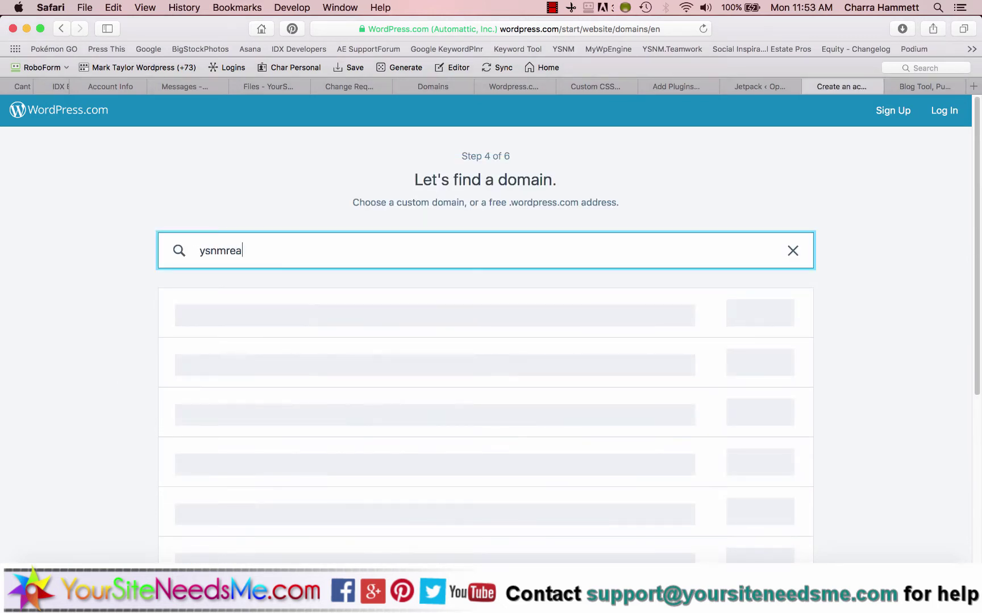
{"action": "key", "text": "super+a"}
{"action": "type", "text": "realestatewebsites"}
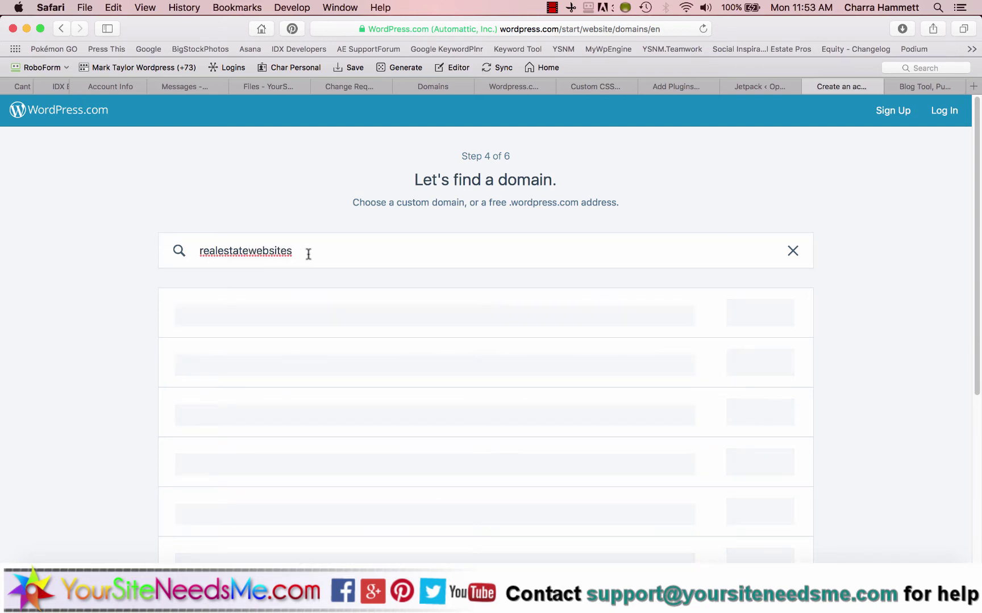
{"action": "scroll", "coordinate": [308, 254], "scroll_direction": "down", "scroll_amount": 3}
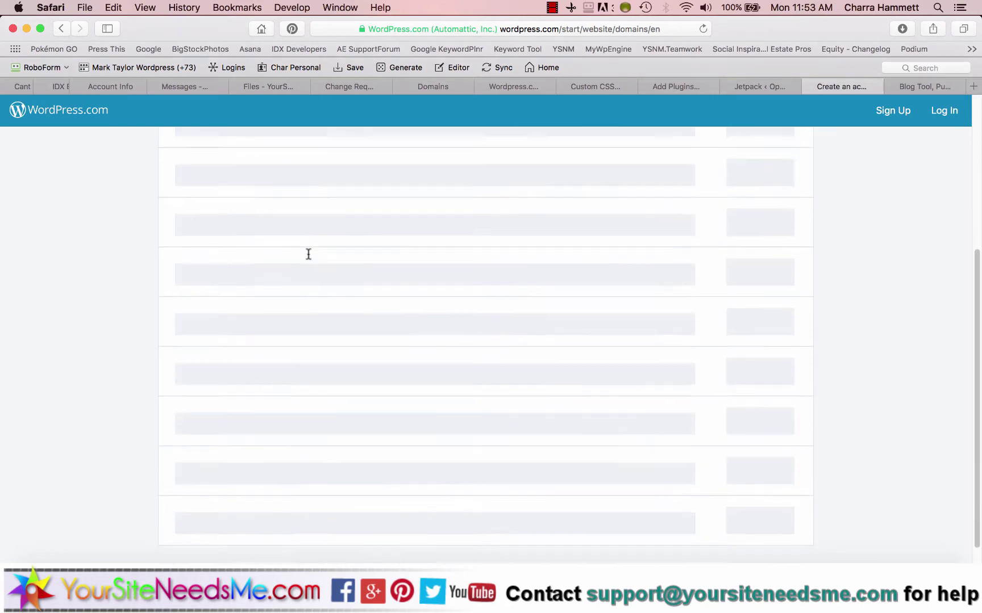
{"action": "scroll", "coordinate": [308, 253], "scroll_direction": "up", "scroll_amount": 2}
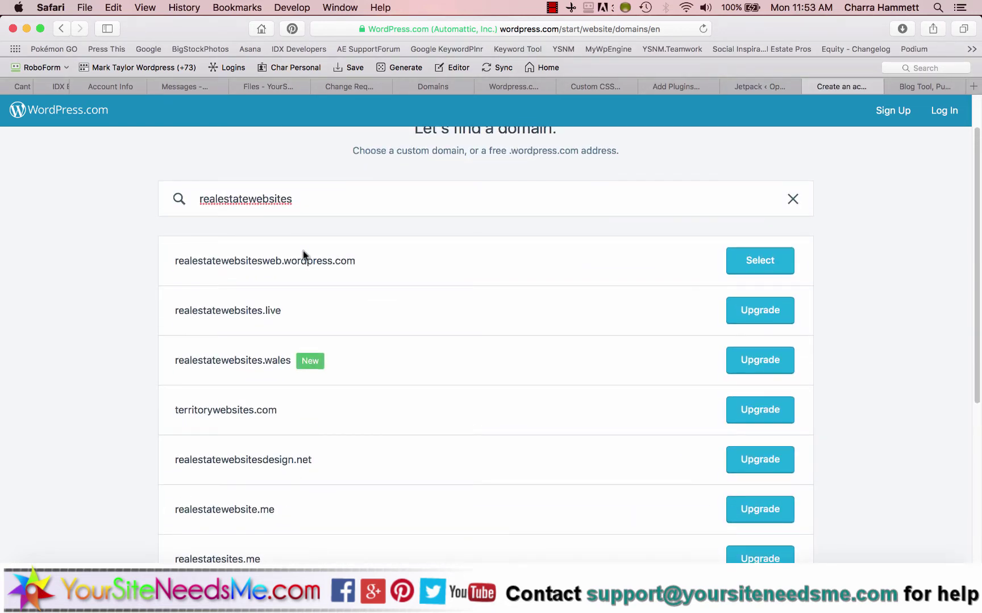
{"action": "scroll", "coordinate": [194, 265], "scroll_direction": "down", "scroll_amount": 5}
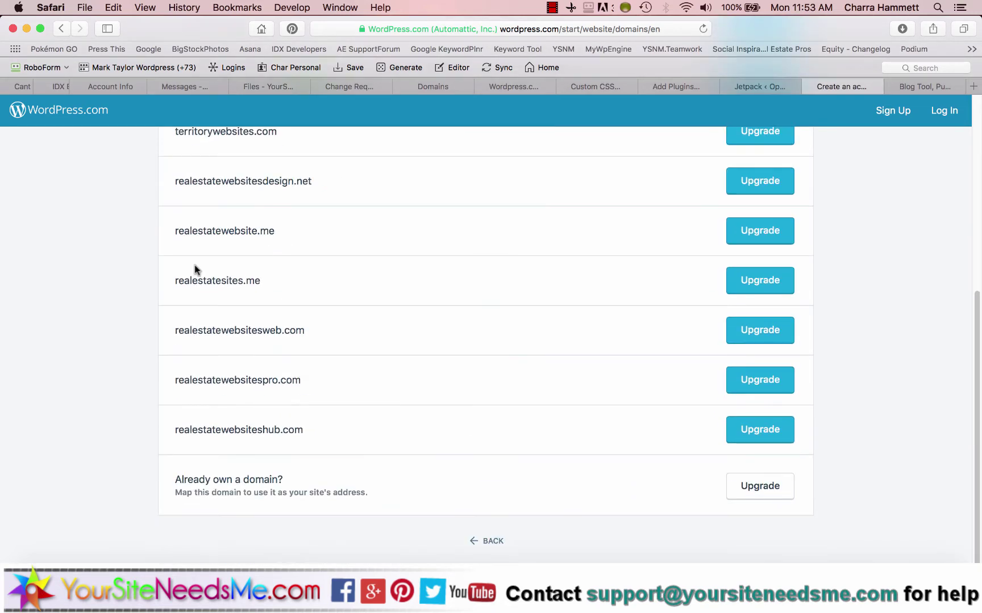
{"action": "scroll", "coordinate": [194, 265], "scroll_direction": "up", "scroll_amount": 6}
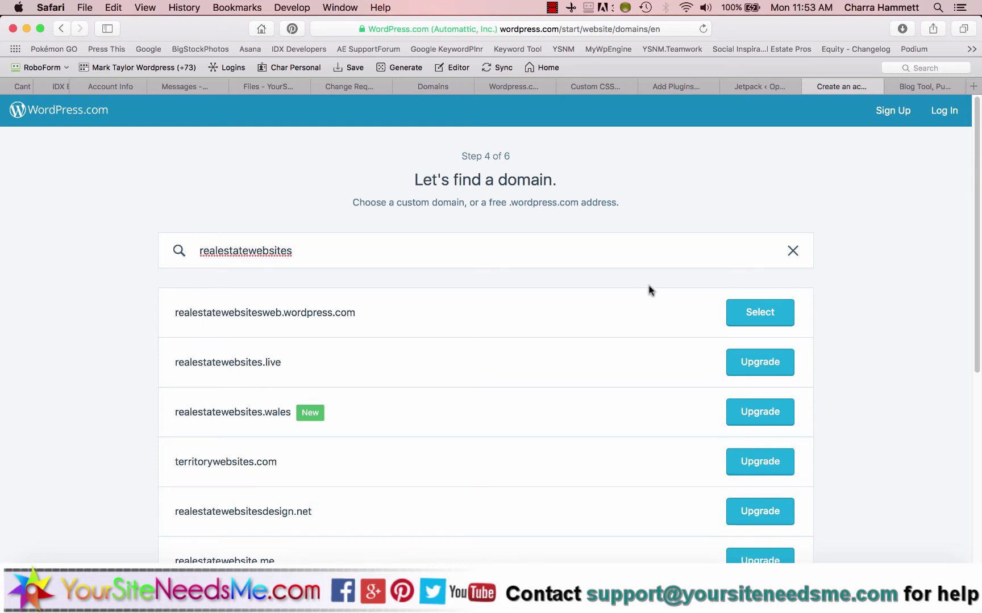
{"action": "left_click", "coordinate": [312, 250]}
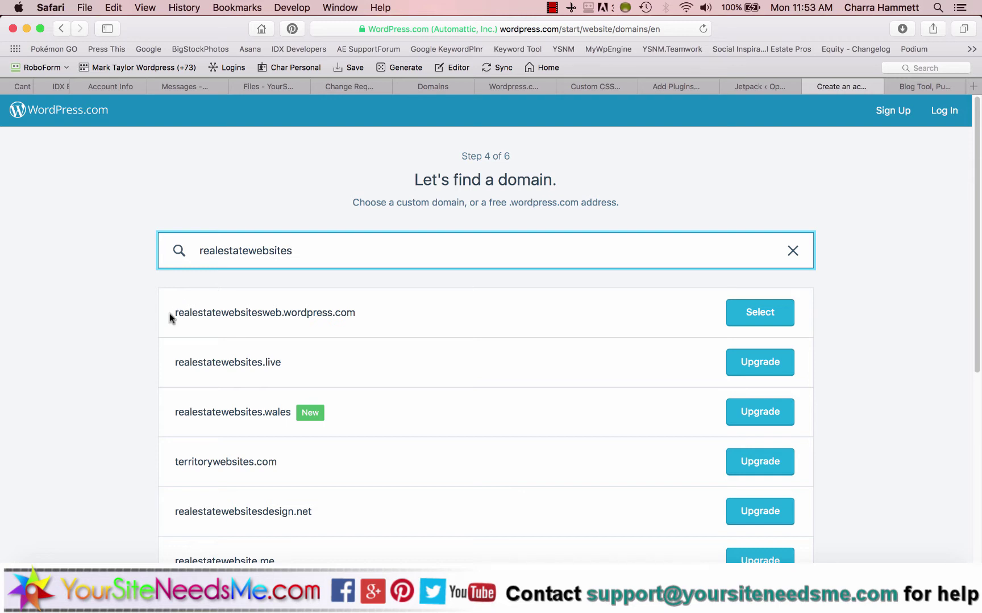
{"action": "left_click", "coordinate": [190, 313]}
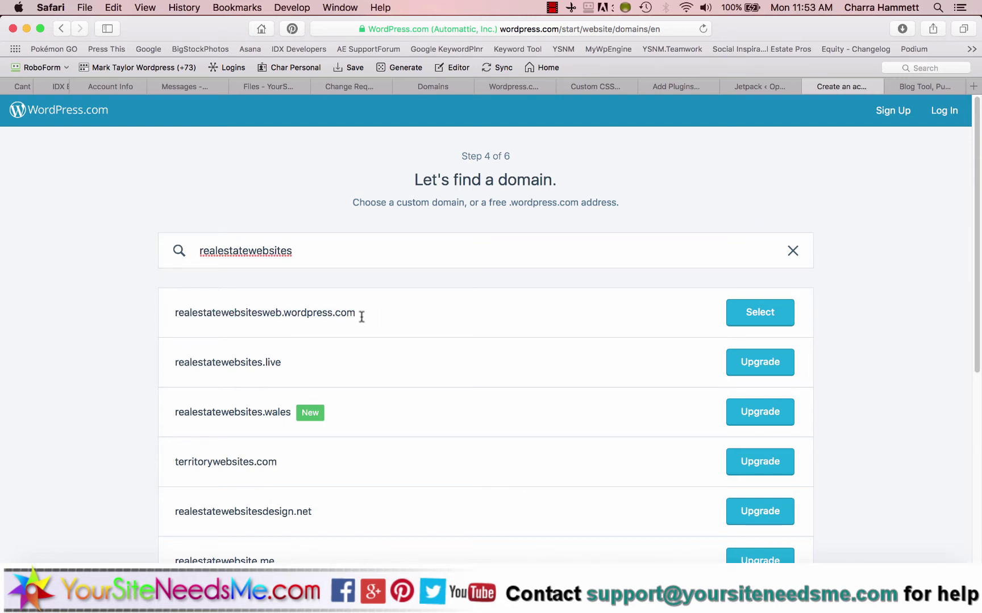
{"action": "left_click", "coordinate": [763, 315]}
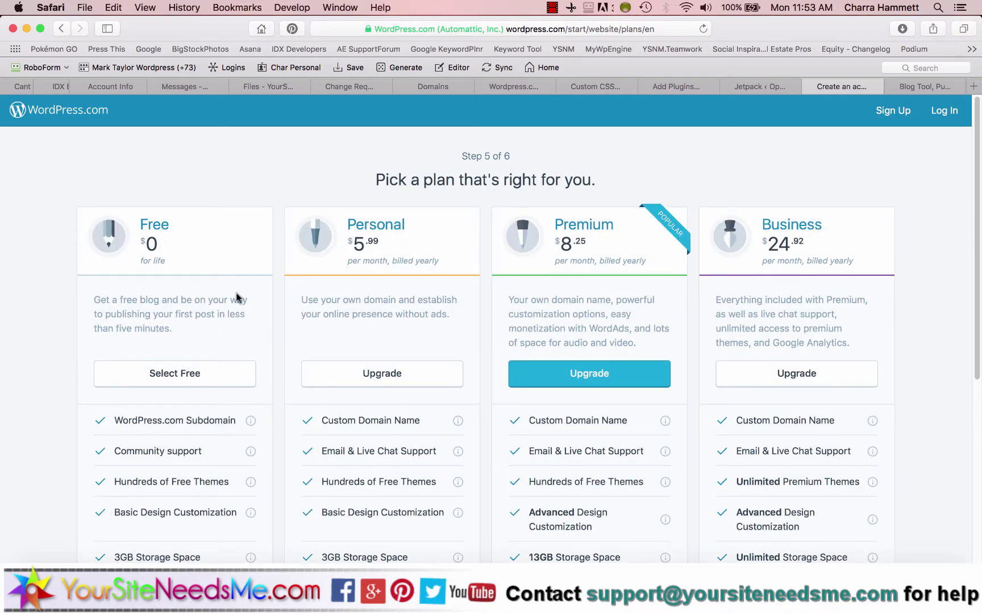
Pick the Free plan and enter the account e-mail address.
{"action": "left_click", "coordinate": [177, 373]}
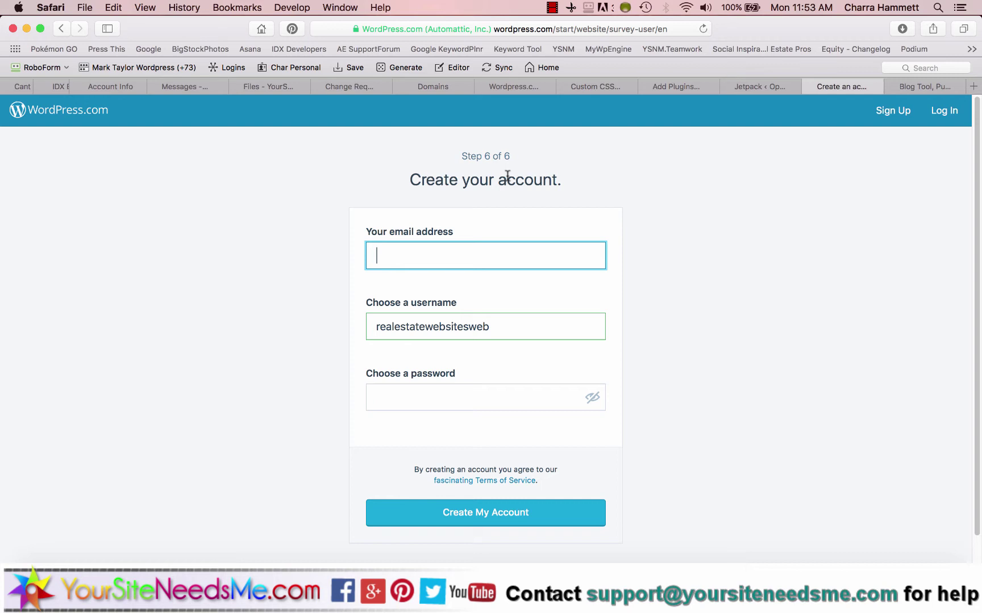
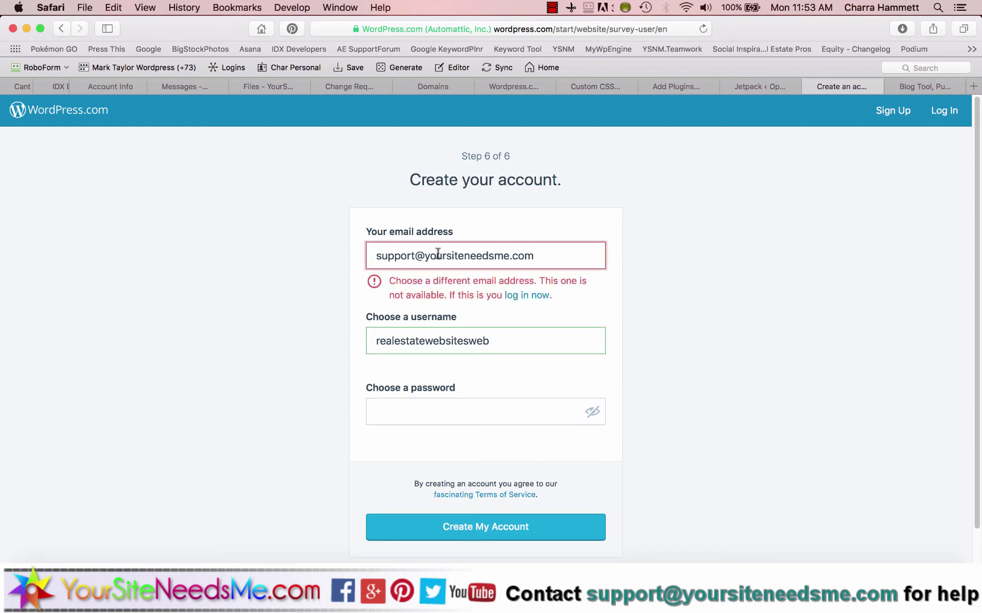
{"action": "double_click", "coordinate": [414, 255]}
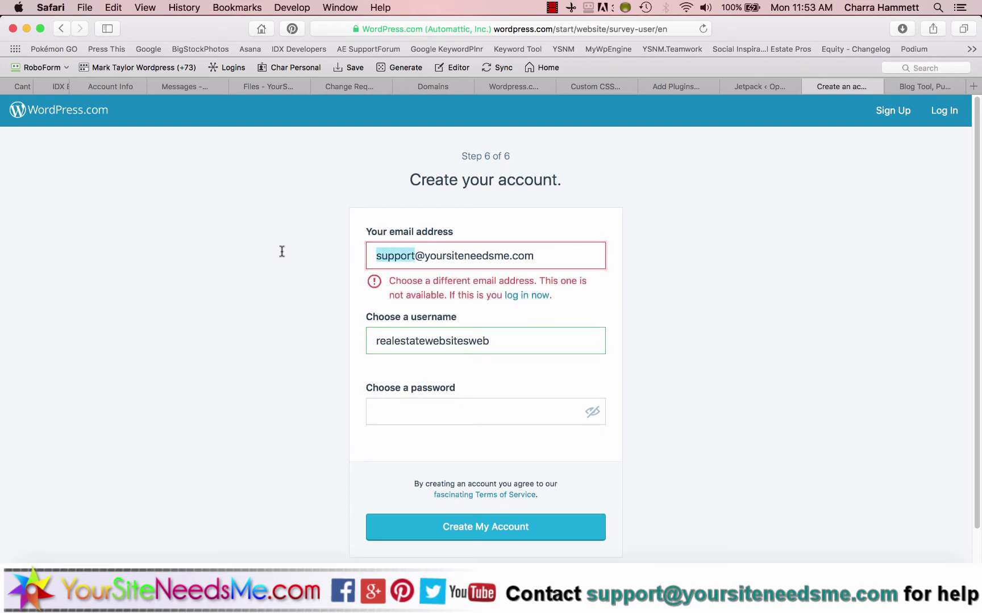
{"action": "type", "text": "char"}
{"action": "key", "text": "Tab"}
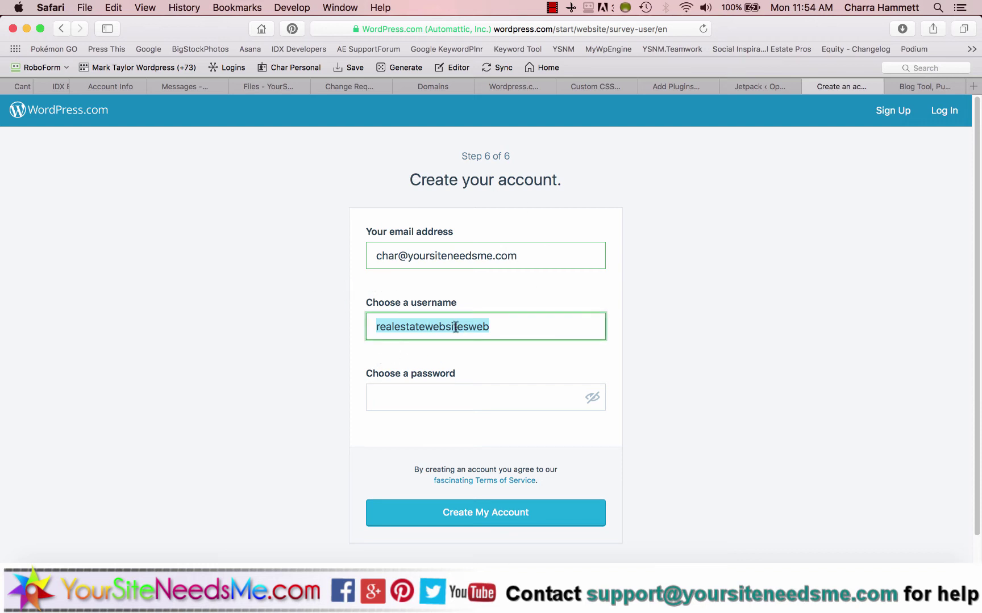
Enter a password and create the WordPress.com account.
{"action": "left_click", "coordinate": [426, 398]}
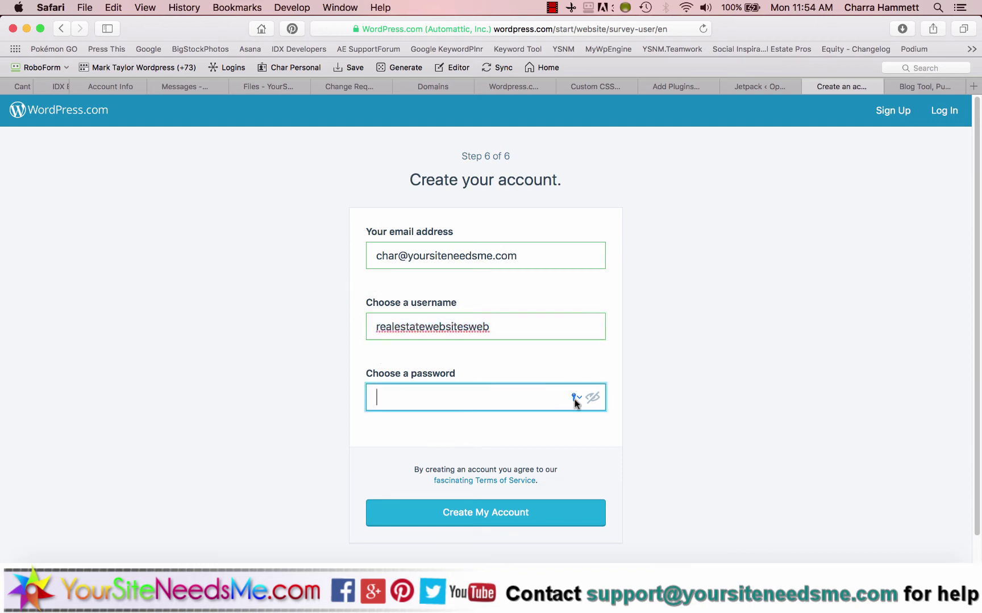
{"action": "type", "text": "•••••••••••••"}
{"action": "left_click", "coordinate": [505, 514]}
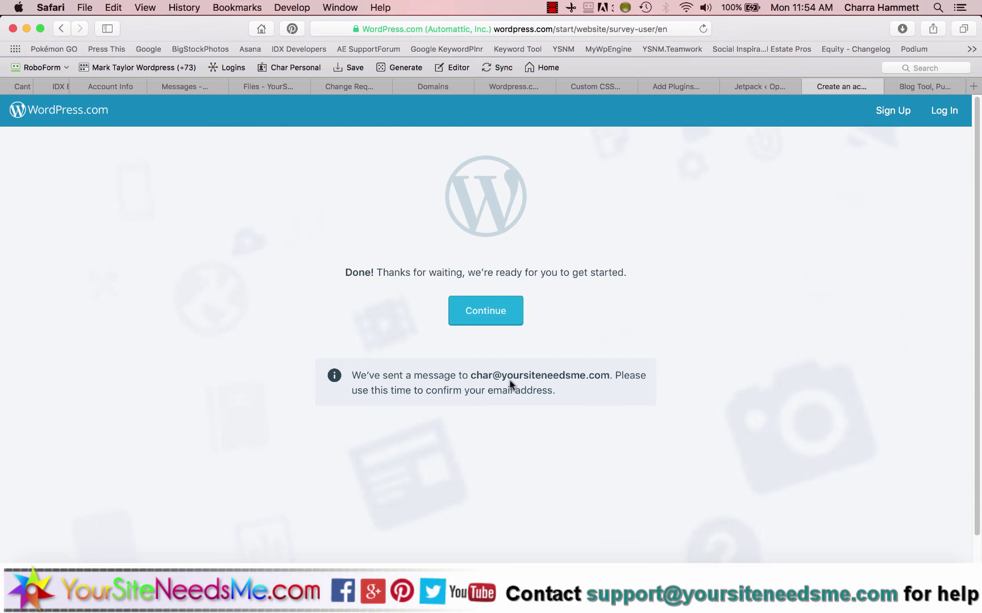
{"action": "left_click", "coordinate": [973, 86]}
Go to Gmail via Google and open the WordPress.com 'Activate realestatewebsitesweb' e-mail.
{"action": "left_click", "coordinate": [151, 49]}
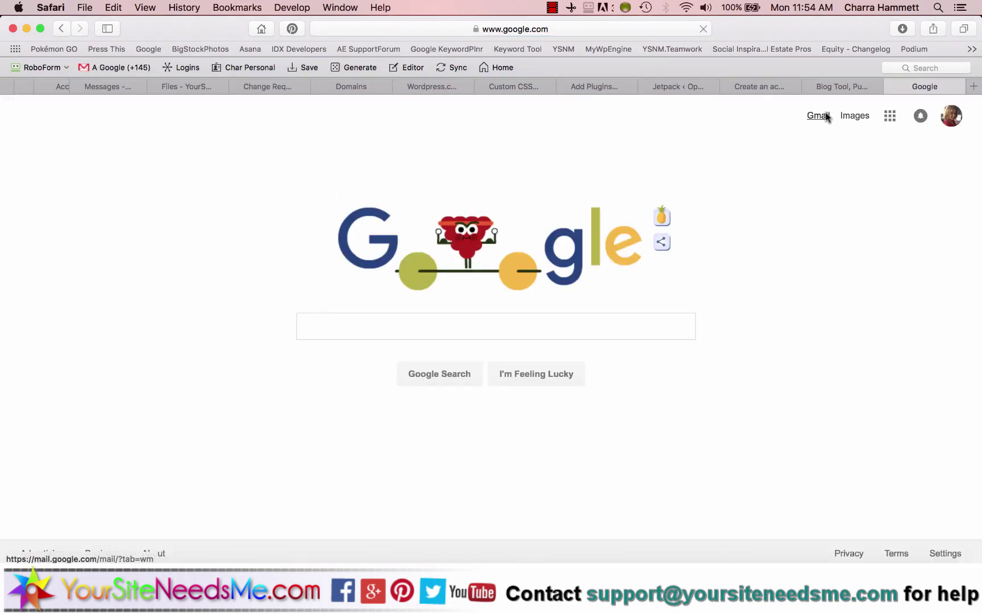
{"action": "left_click", "coordinate": [823, 116]}
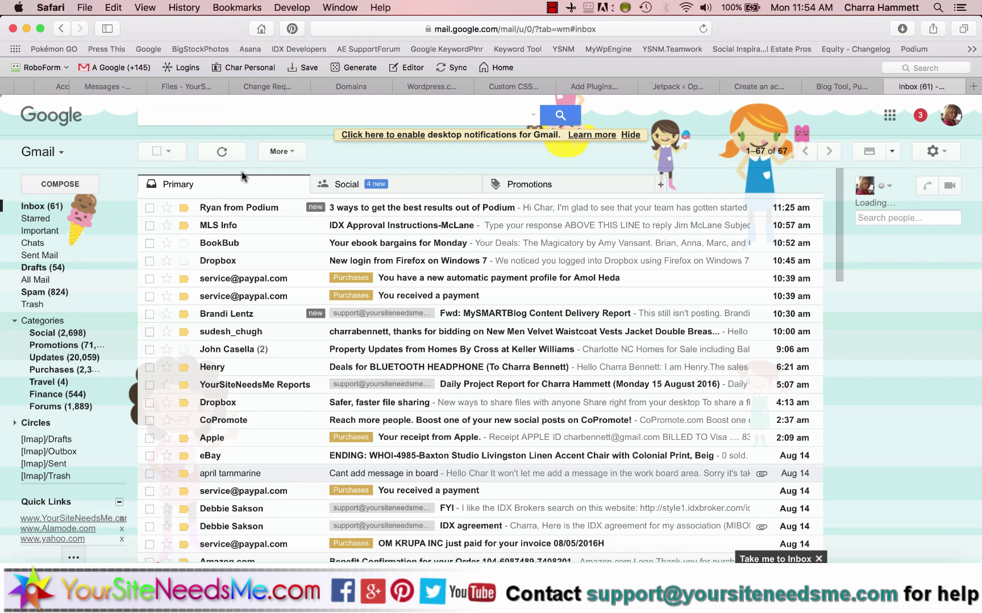
{"action": "left_click", "coordinate": [221, 154]}
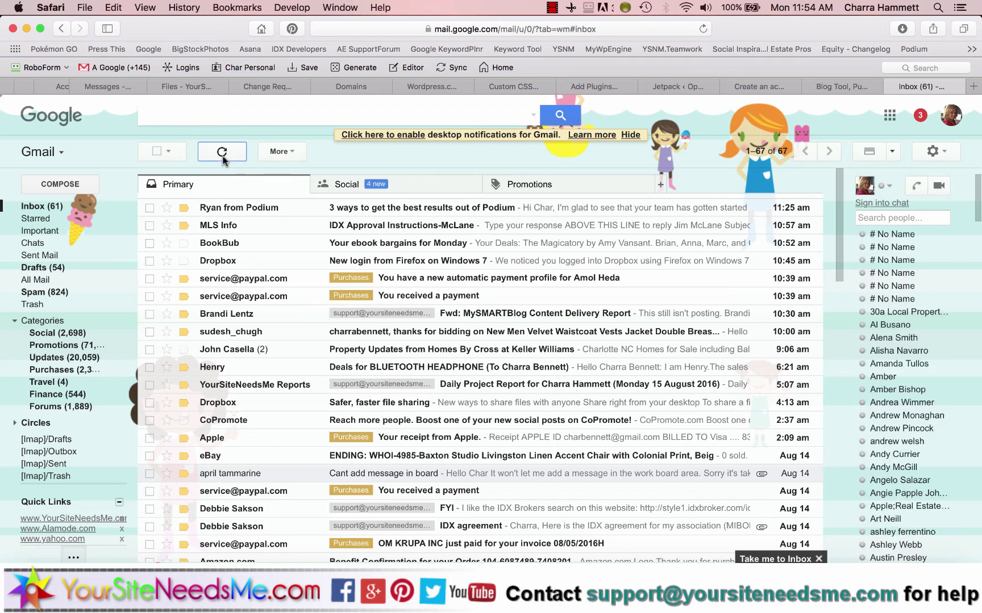
{"action": "left_click", "coordinate": [348, 186]}
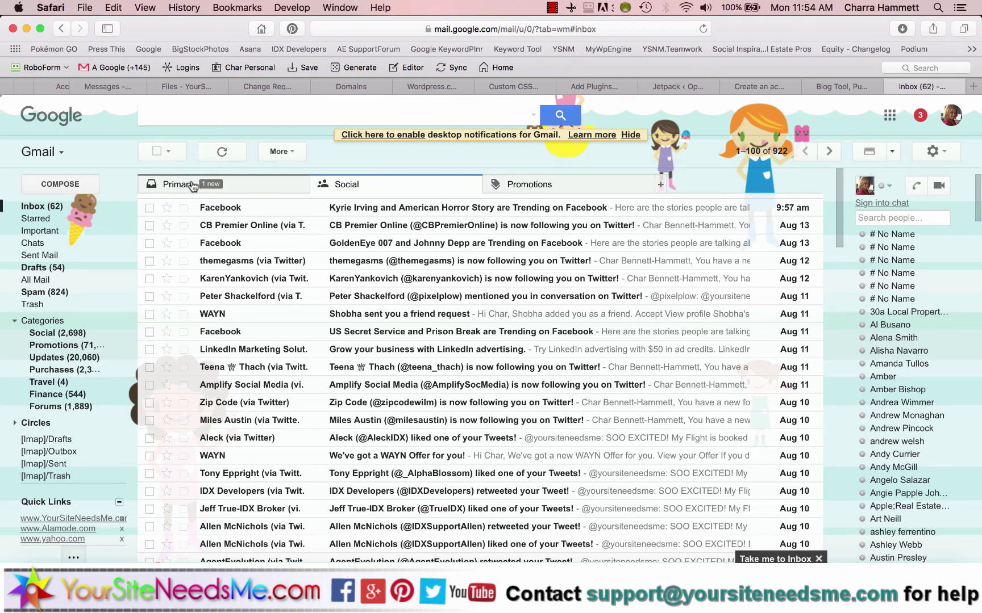
{"action": "left_click", "coordinate": [238, 184]}
{"action": "left_click", "coordinate": [534, 203]}
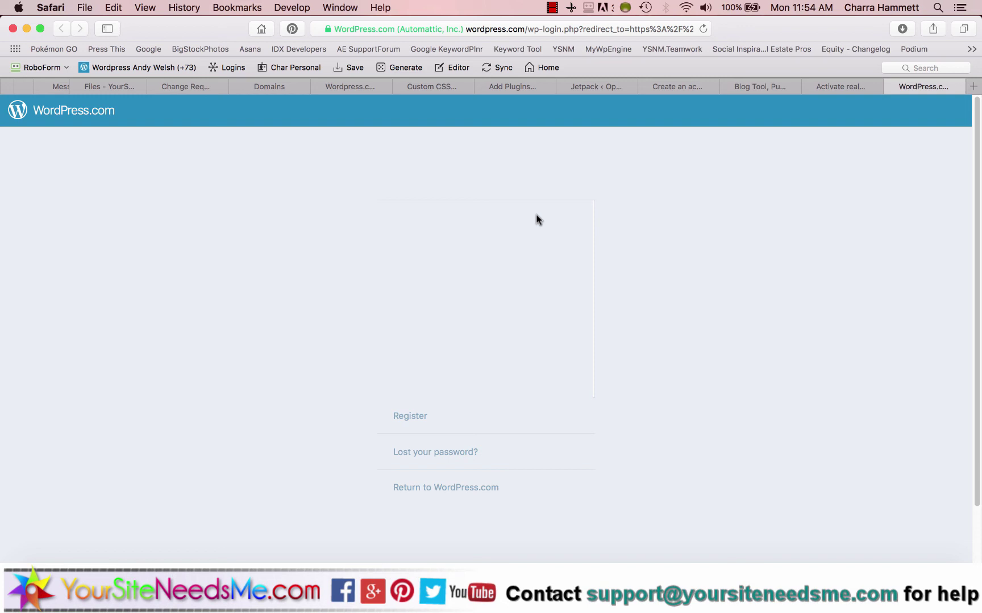
On the WordPress.com login page, focus the username field and dismiss saved-login suggestions.
{"action": "left_click", "coordinate": [449, 243]}
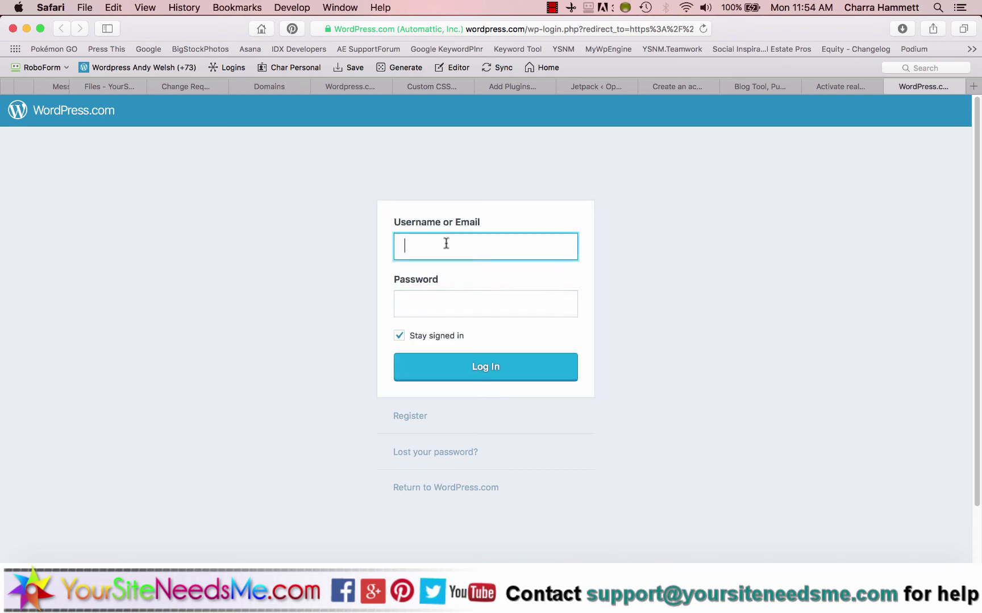
{"action": "left_click", "coordinate": [212, 257]}
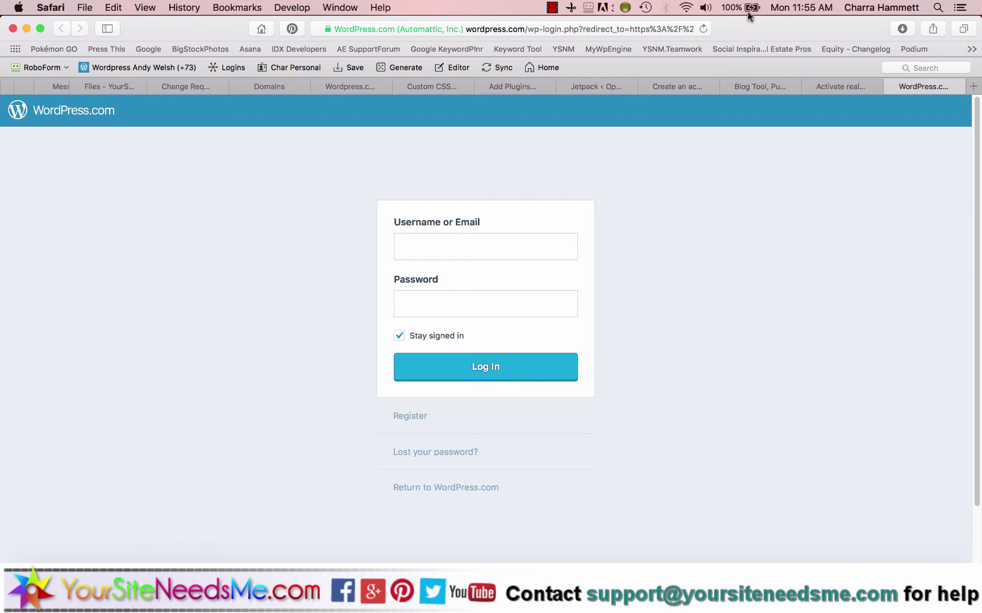
{"action": "left_click", "coordinate": [673, 50]}
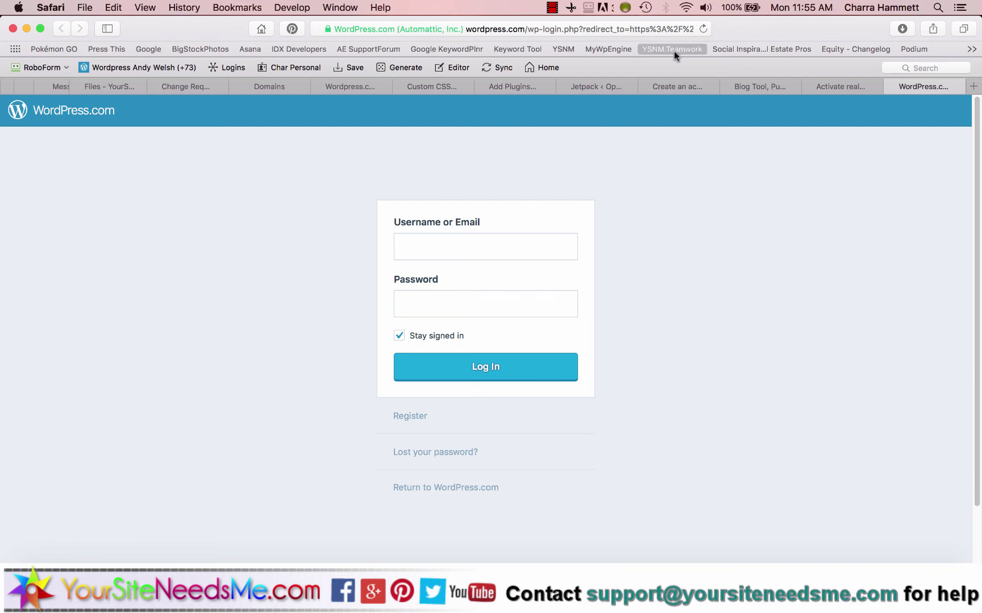